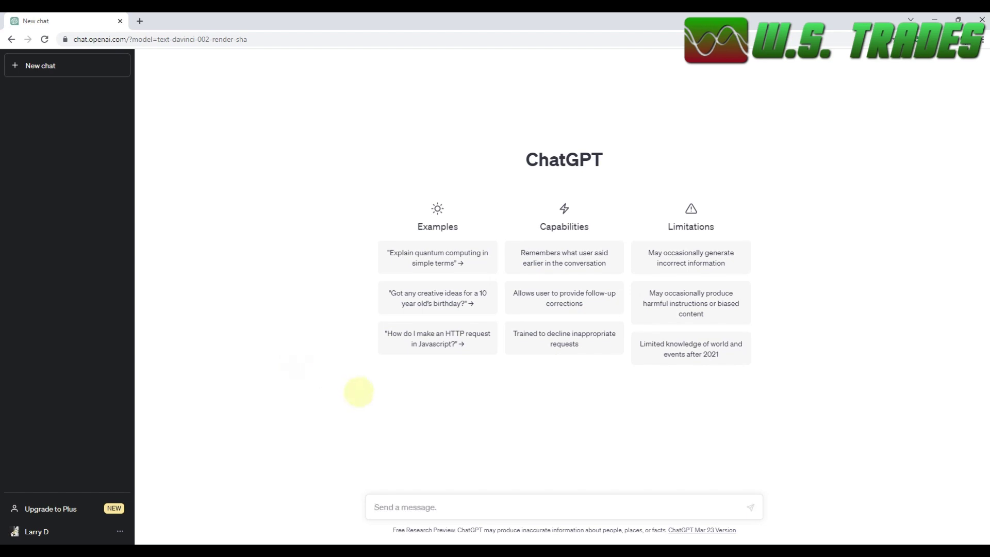
Glance at the thinkorswim scan window, then come back to the ChatGPT chat
mouse_move(555, 551)
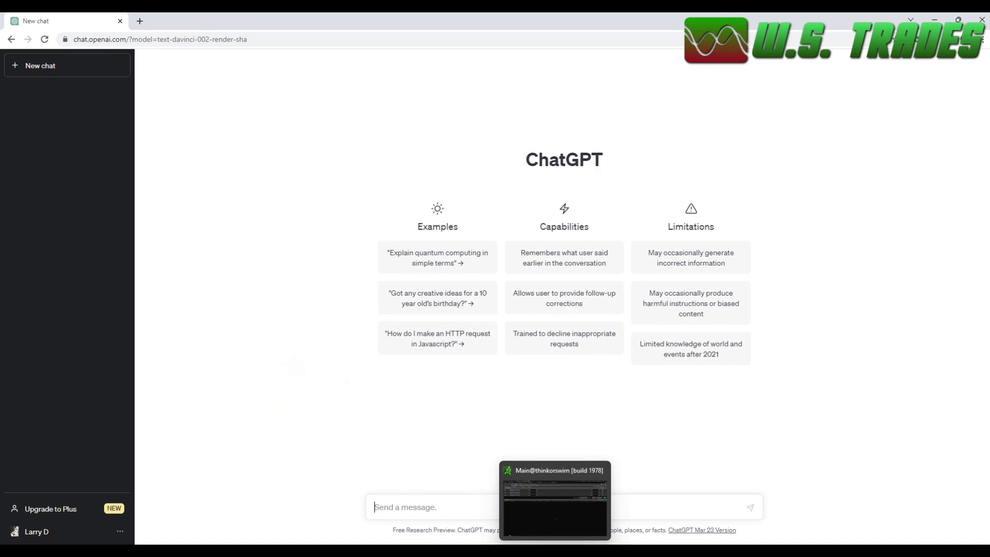
click(555, 508)
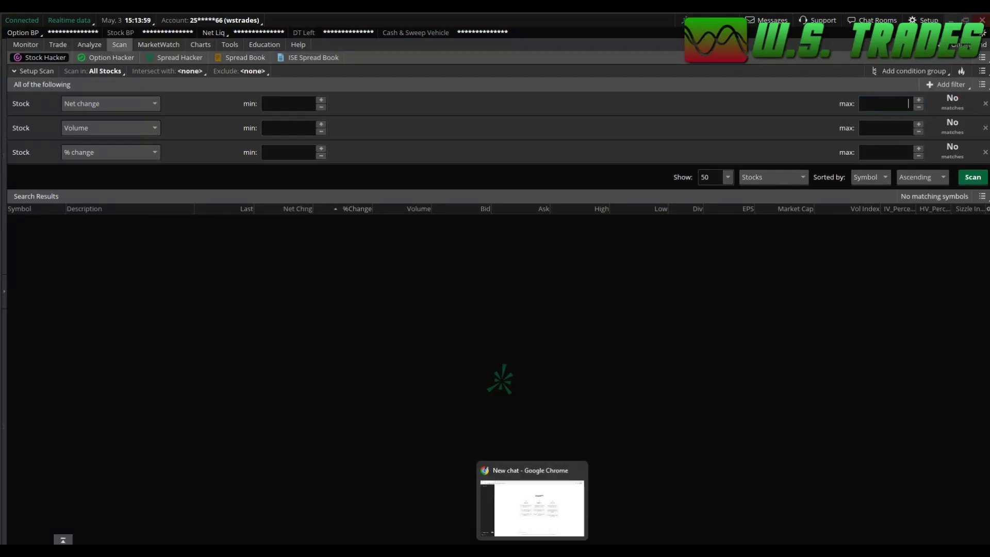
click(532, 508)
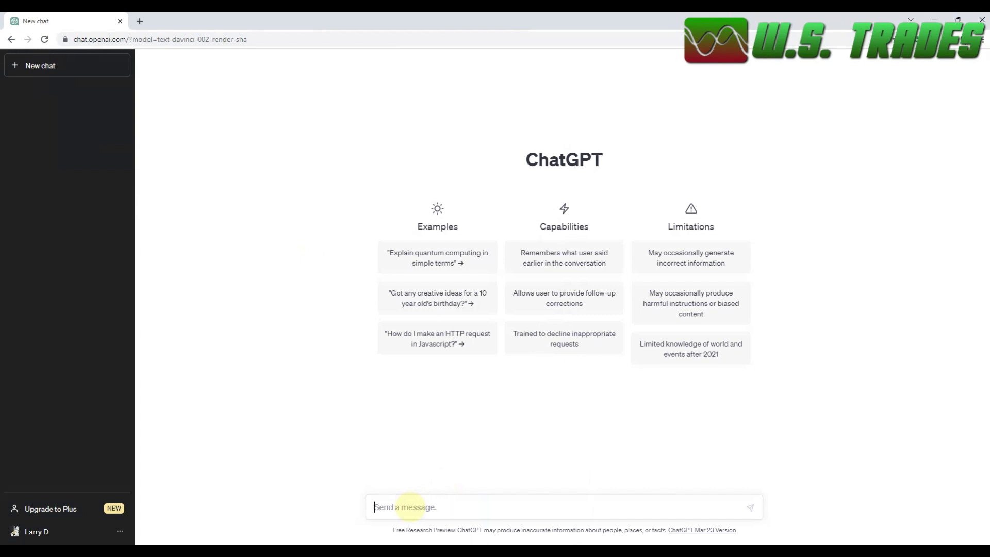
Ask ChatGPT: 'make me a scanner in thinkscript that finds stocks that have gapped up on high volume'
text(make me a scanner inhinkscr)
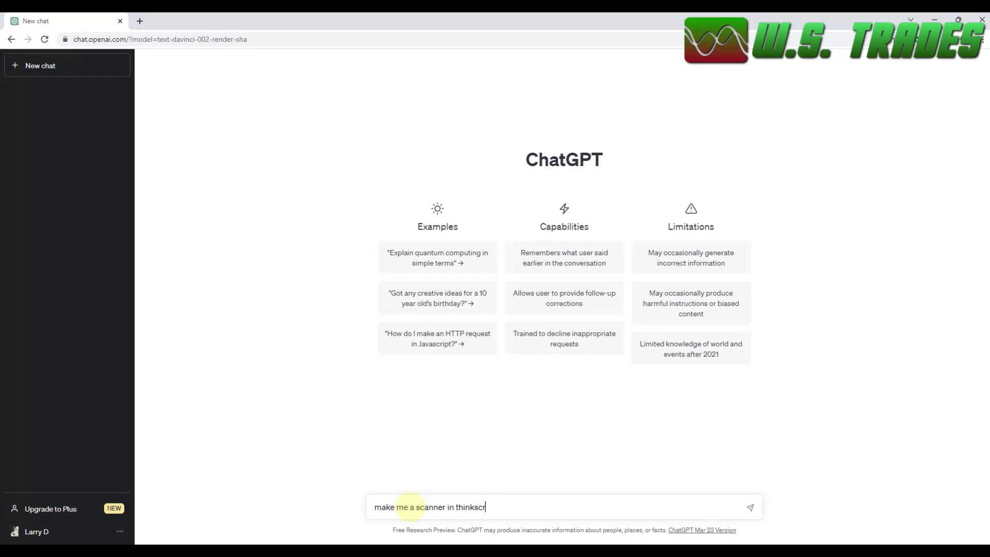
text(ipt that fid)
key(BackSpace)
text(nds stocks that have )
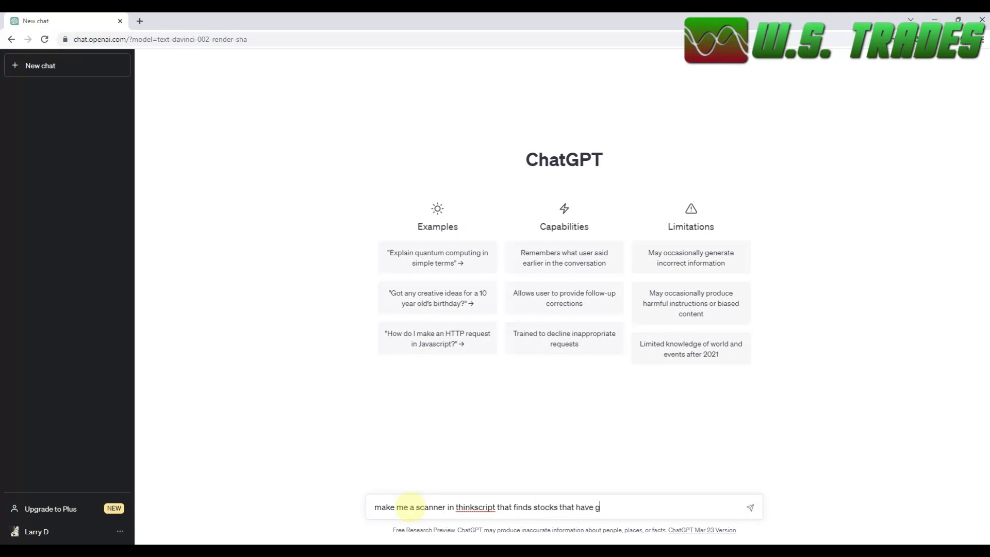
text(gapp)
text(gh volume)
key(Return)
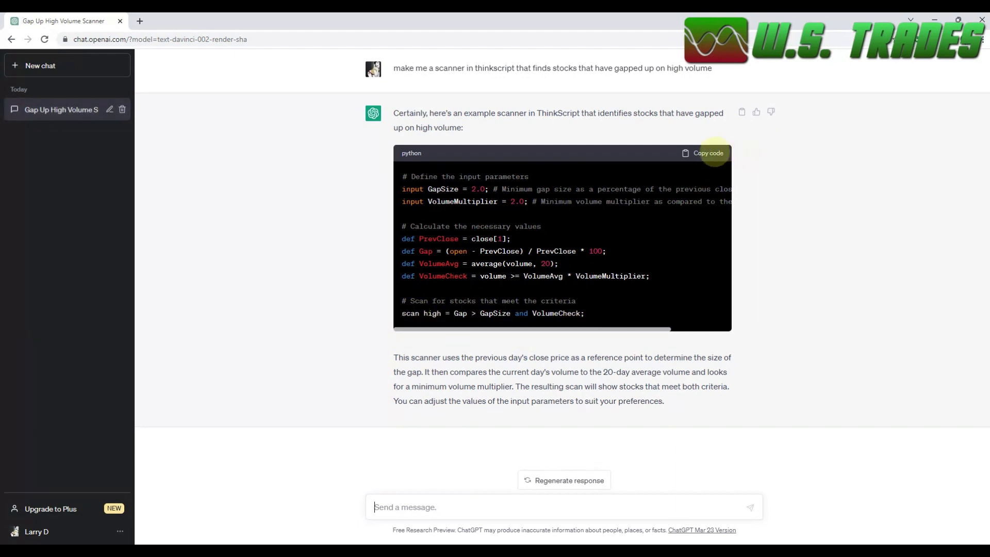
Copy the generated gap-up high-volume thinkScript code from ChatGPT's answer
click(714, 152)
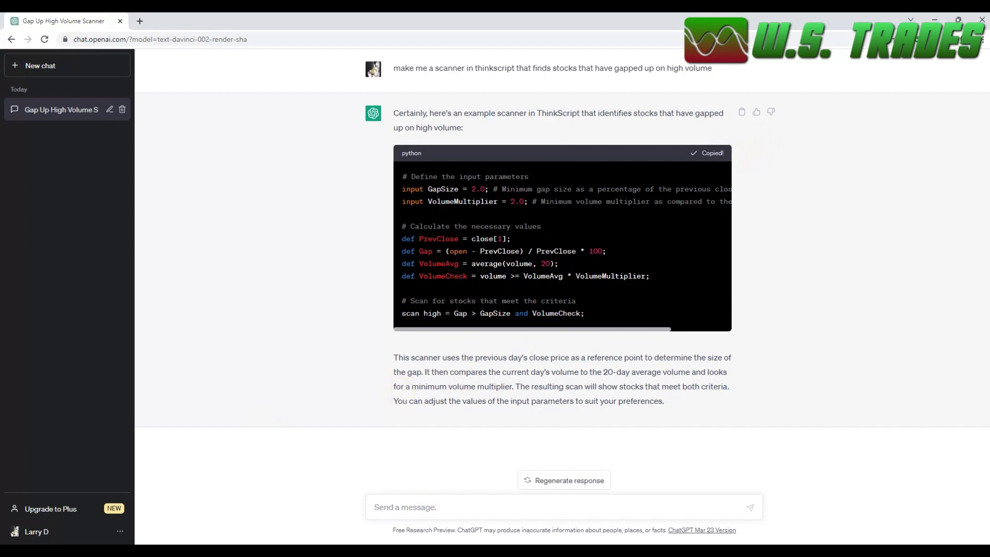
Bring thinkorswim forward and return to the Stock Hacker scan setup after briefly viewing Charts
click(555, 500)
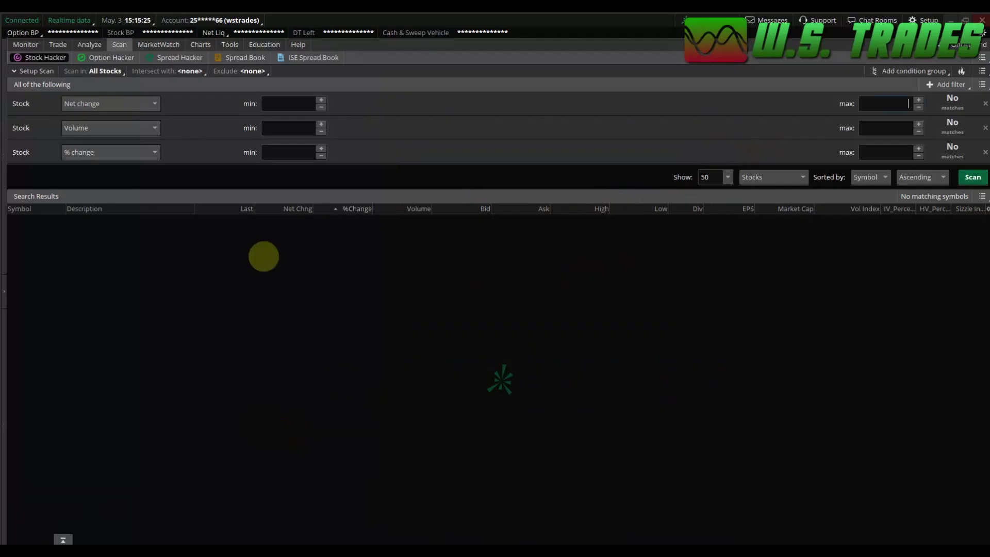
click(201, 45)
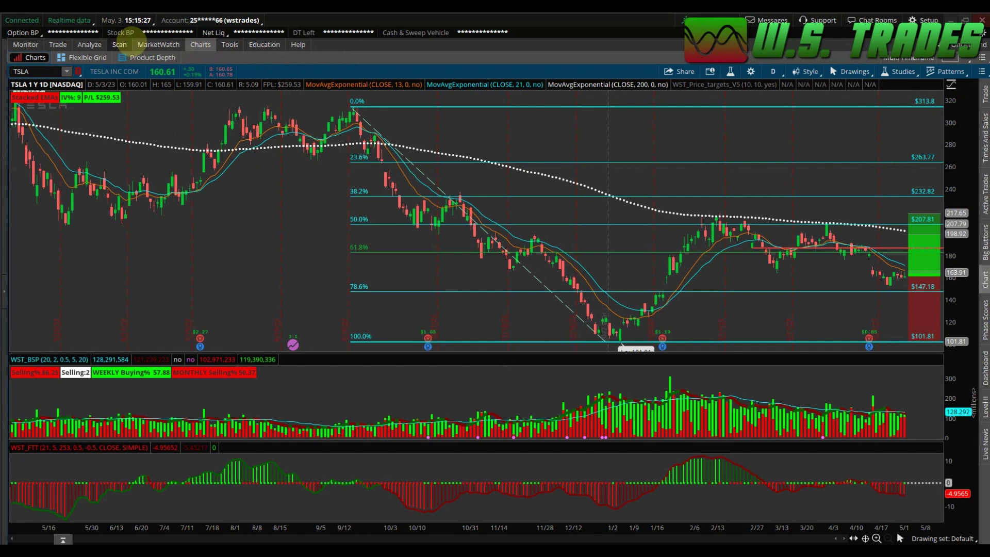
click(119, 45)
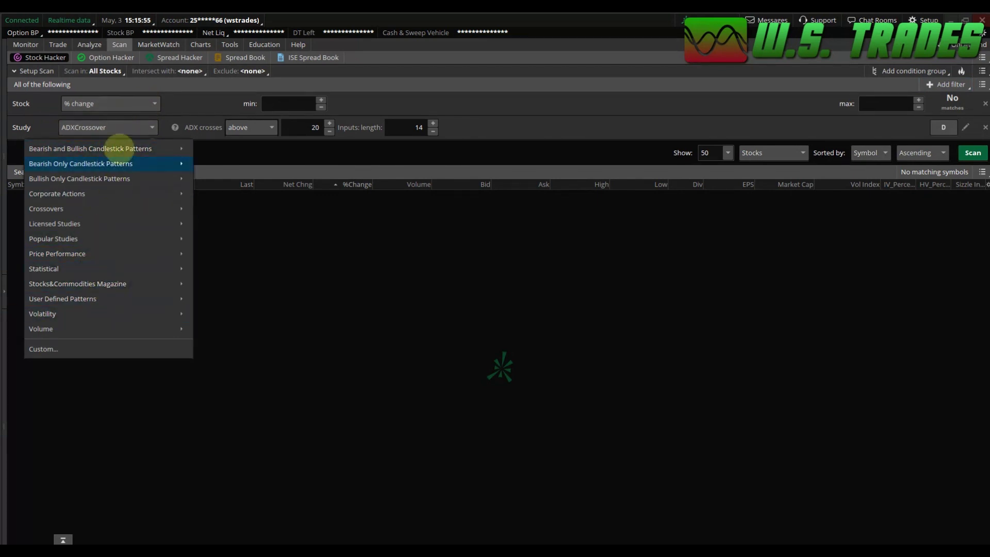
Replace the ADXCrossover() condition in the thinkScript Editor with the pasted ChatGPT gap-up code
mouse_move(117, 149)
click(555, 128)
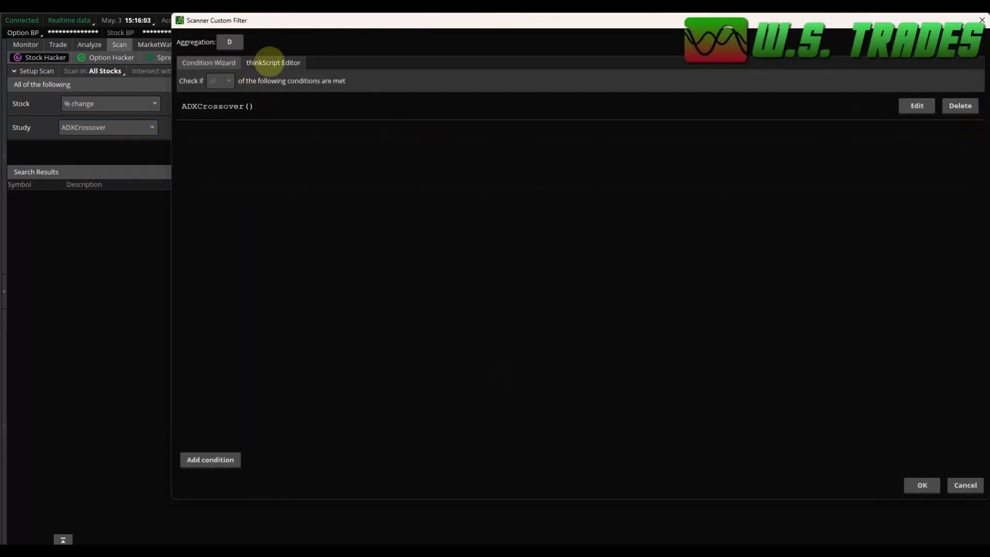
click(273, 62)
click(201, 106)
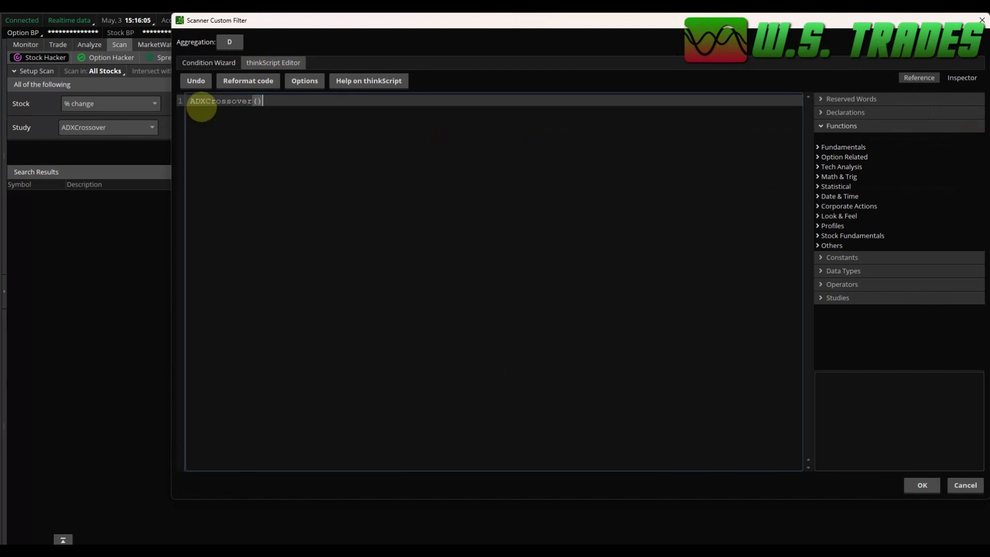
key(ctrl+a)
key(Delete)
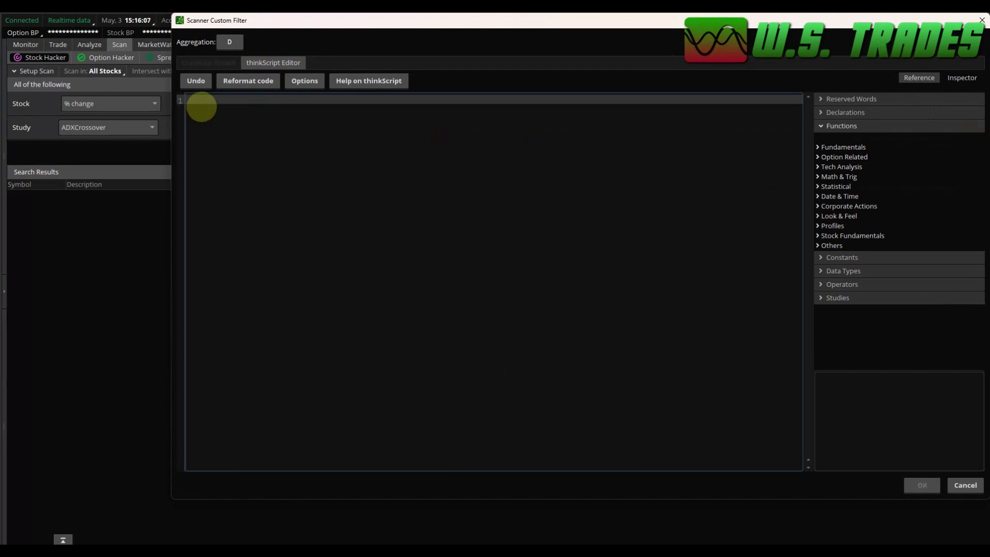
key(ctrl+v)
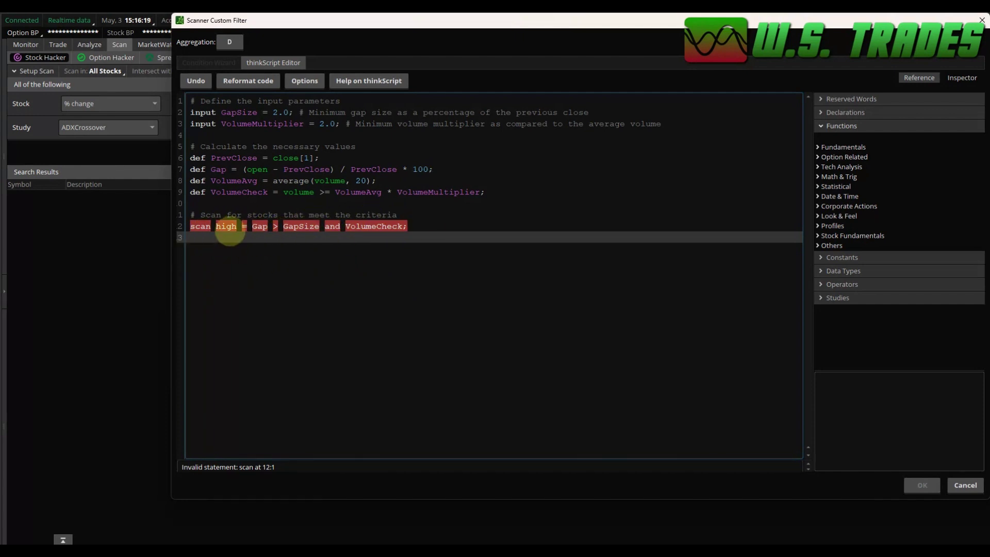
Make line 12 start with plot and drop the word high, clearing the scan error
click(191, 227)
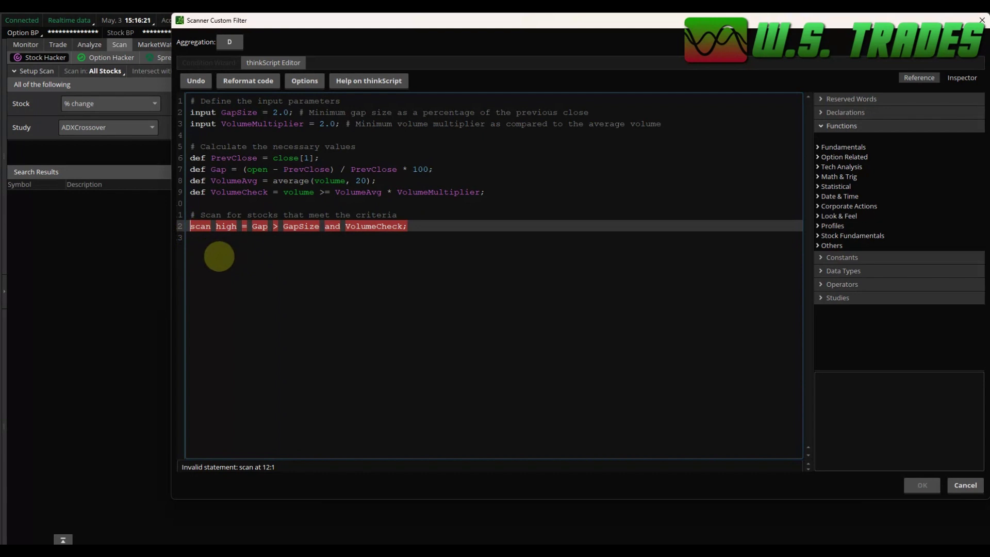
text(pllot)
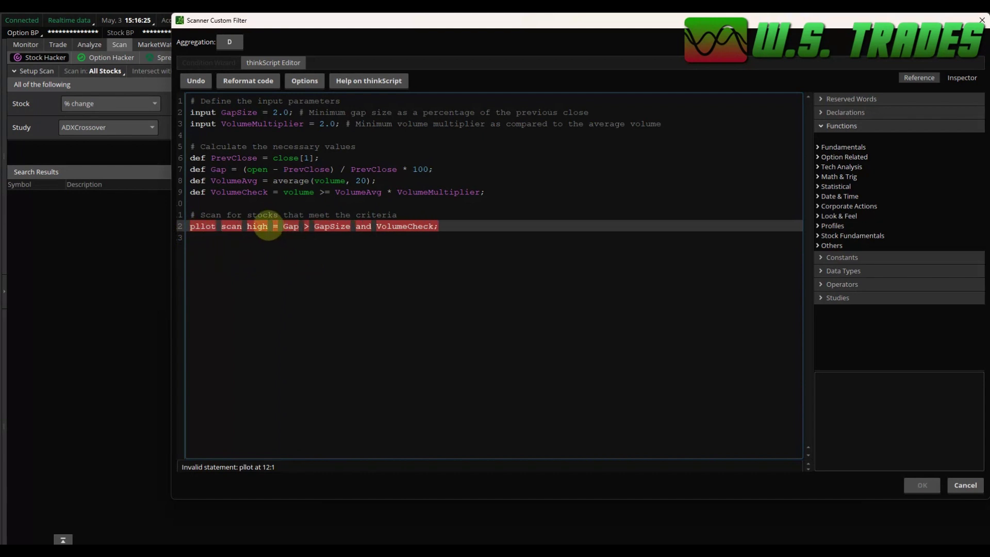
key(BackSpace)
key(BackSpace)
key(BackSpace)
key(BackSpace)
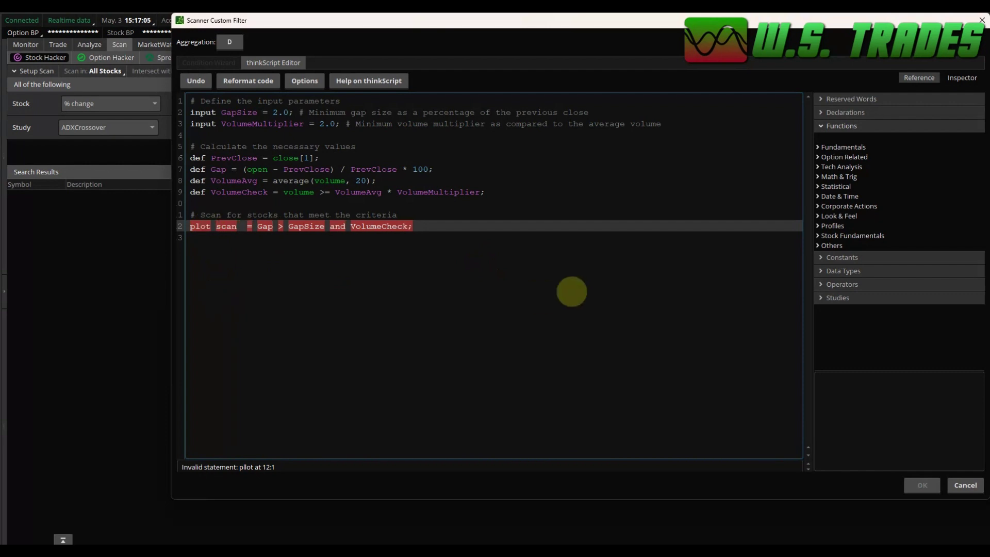
key(BackSpace)
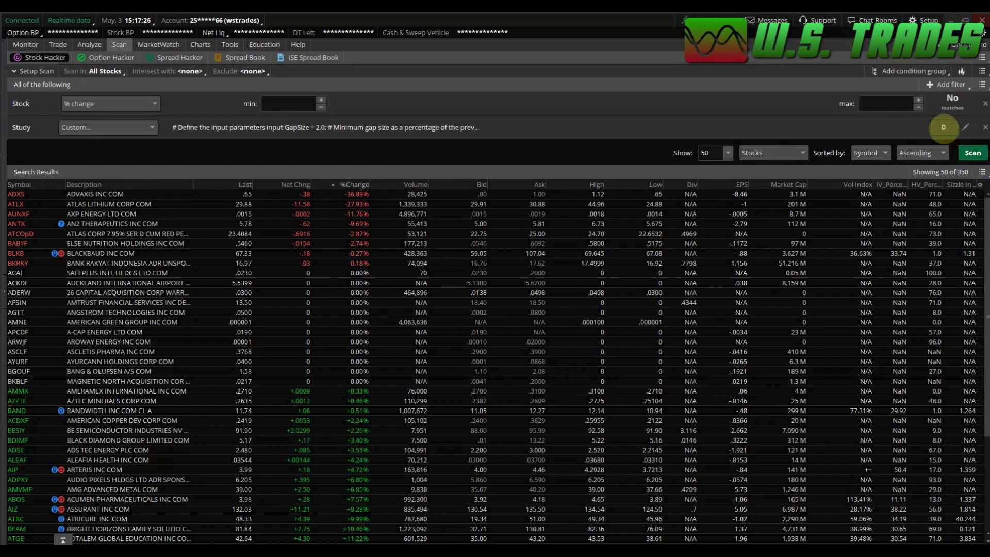
Keep the gap-up study filter's aggregation set to Day
click(944, 127)
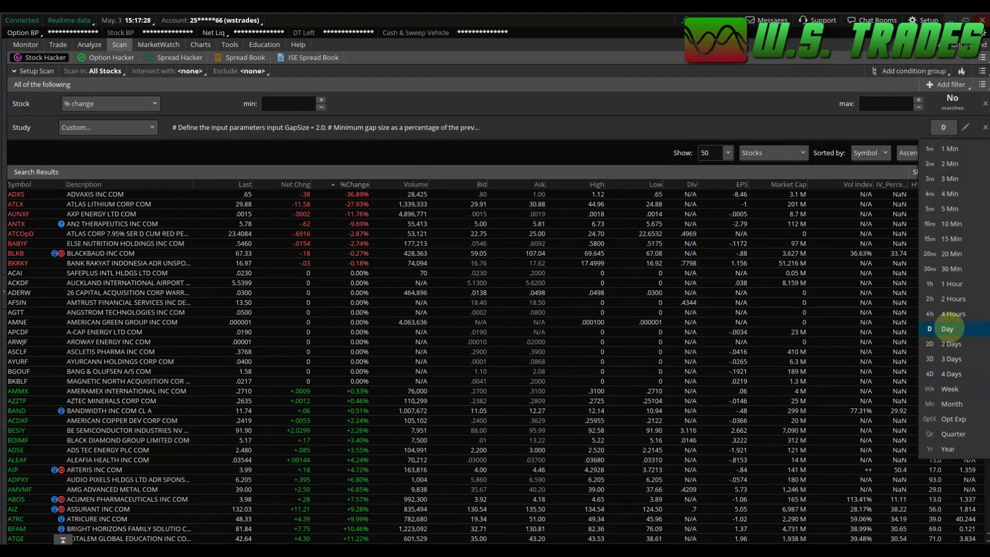
click(947, 329)
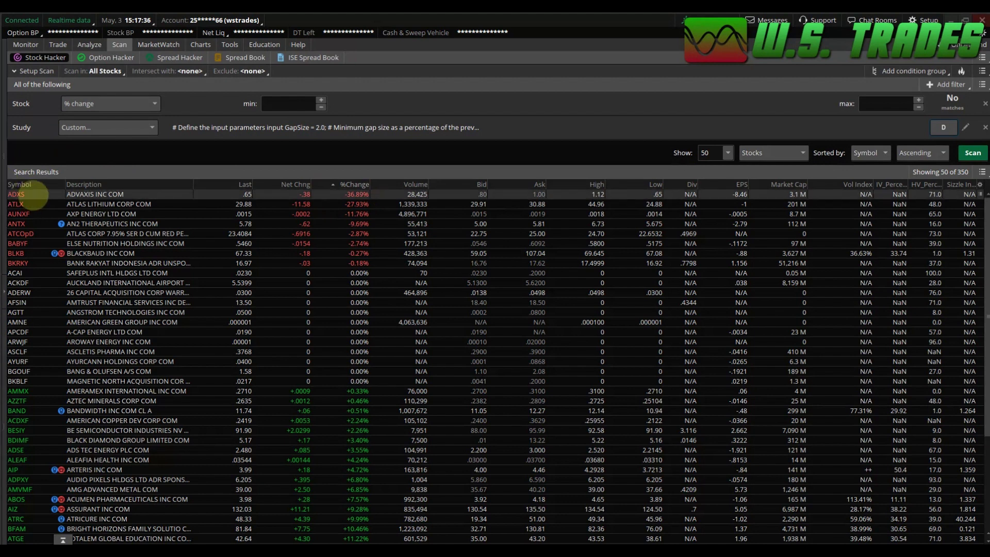
Load a zoomed-in daily chart of ADXS on the Charts tab
click(200, 44)
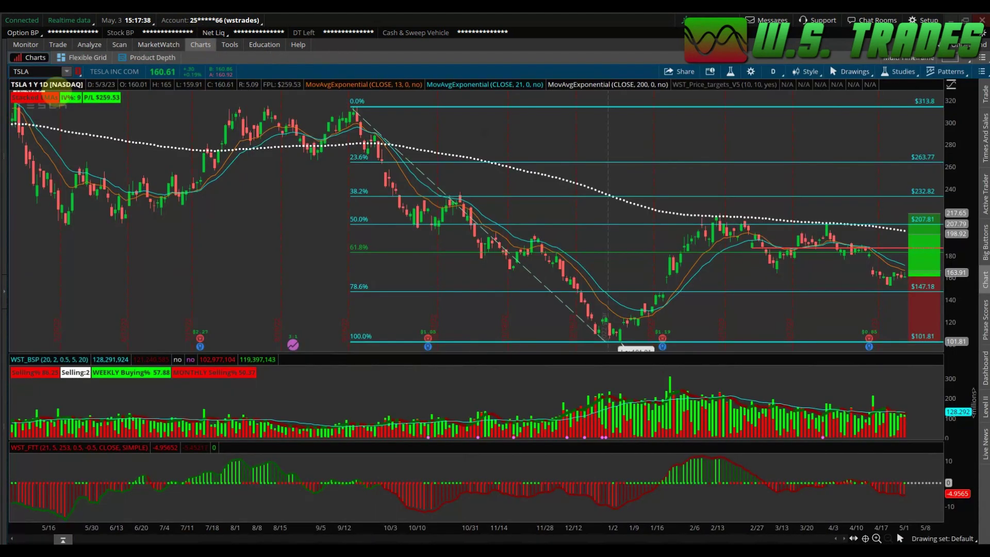
click(42, 72)
text(AD)
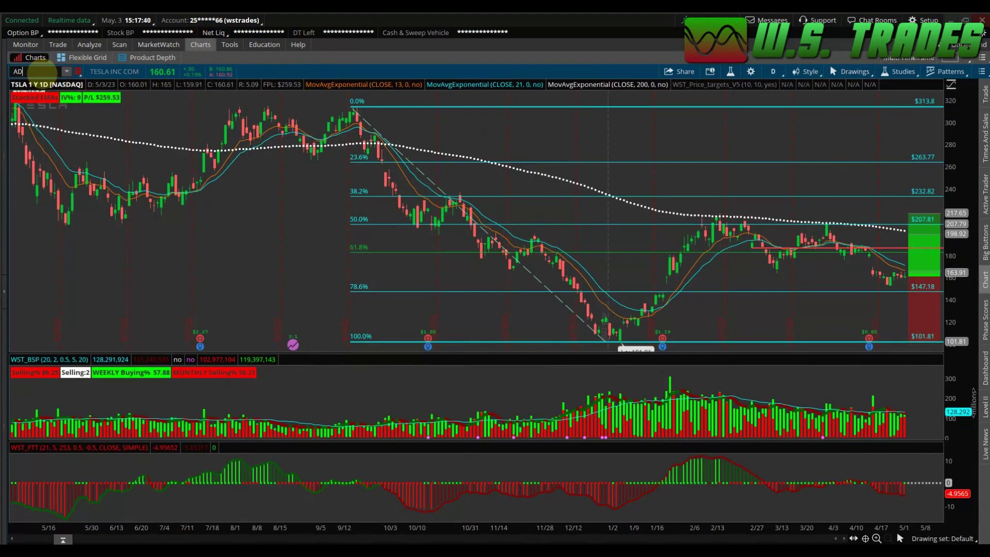
text(XS)
key(Return)
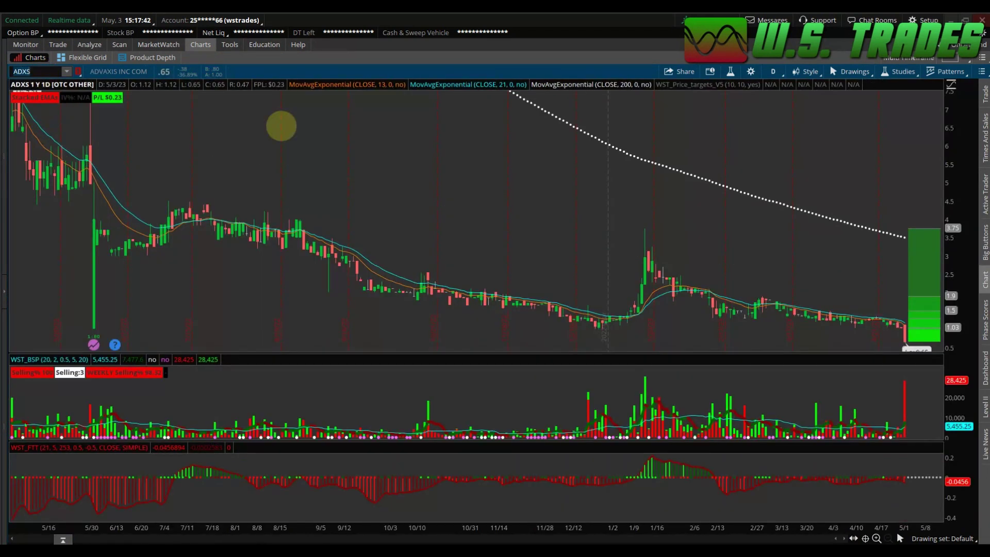
scroll(681, 210, up, 5)
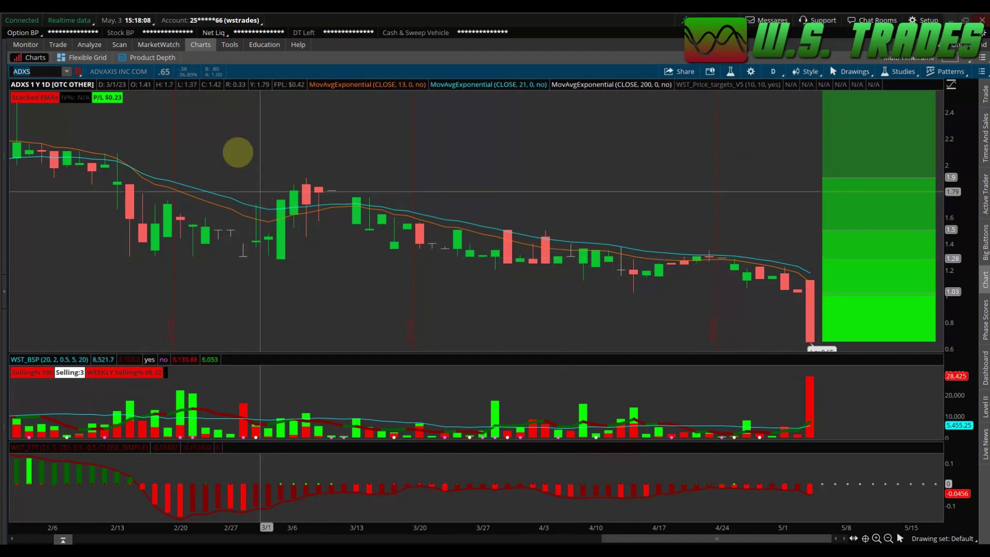
Return to the gap-up scan results and show the Save scan query menu without choosing anything
click(121, 43)
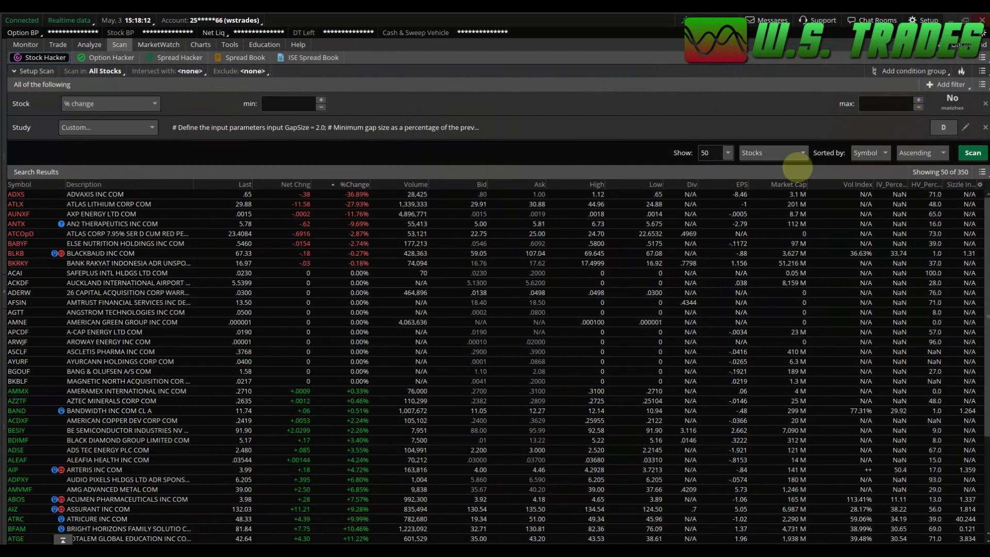
click(982, 71)
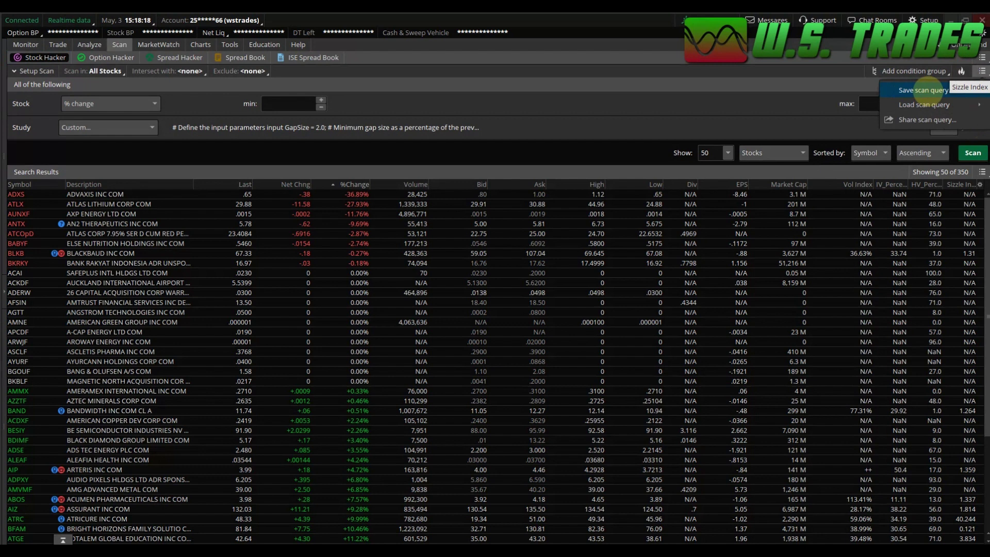
click(571, 123)
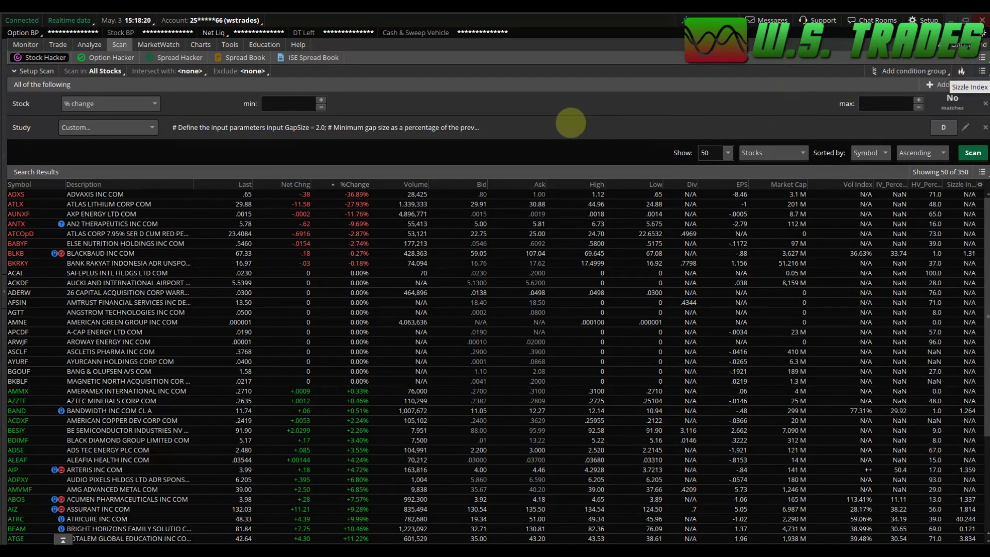